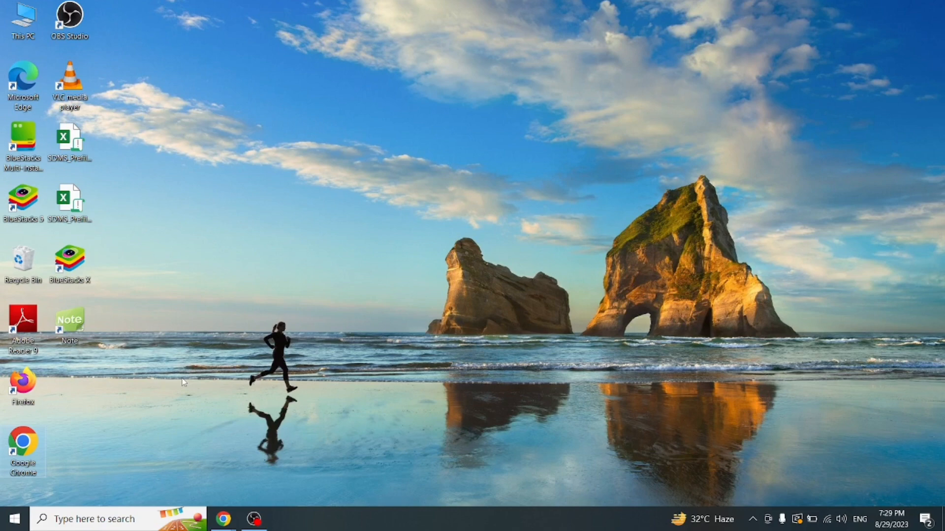
# Open Google Chrome and search Google for "shaala siddhi"
pyautogui.doubleClick(22, 448)
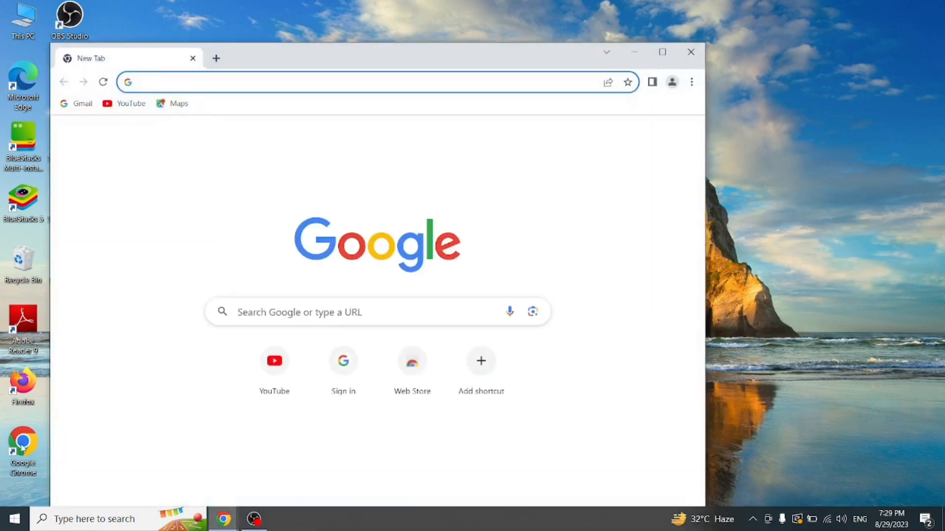
pyautogui.click(266, 313)
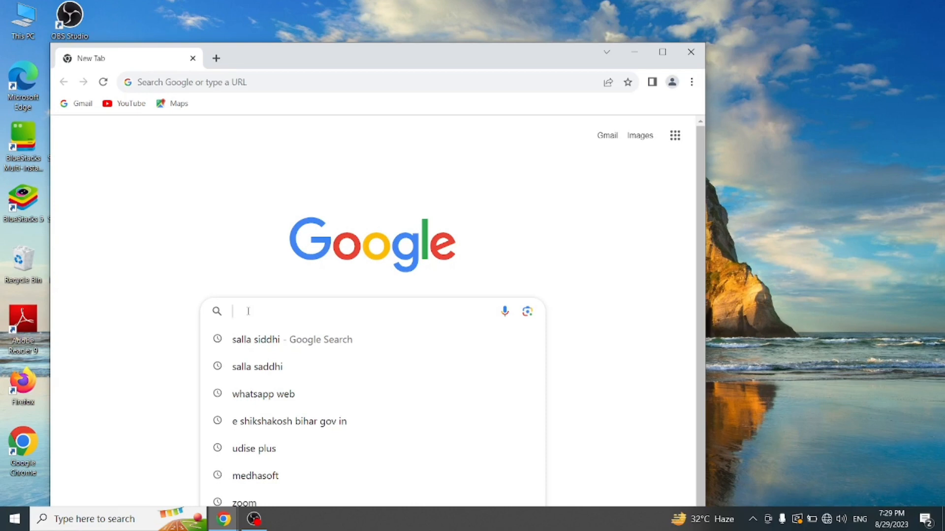
pyautogui.write('sh')
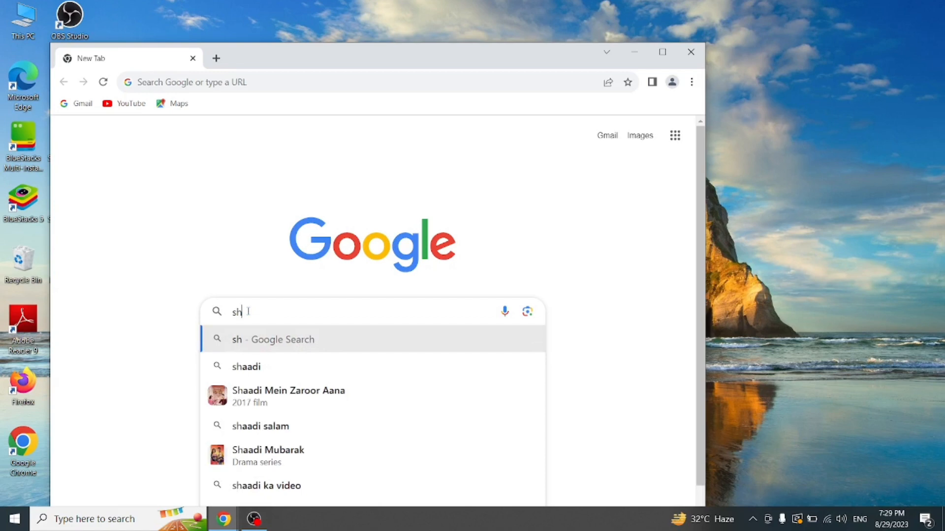
pyautogui.write('aal')
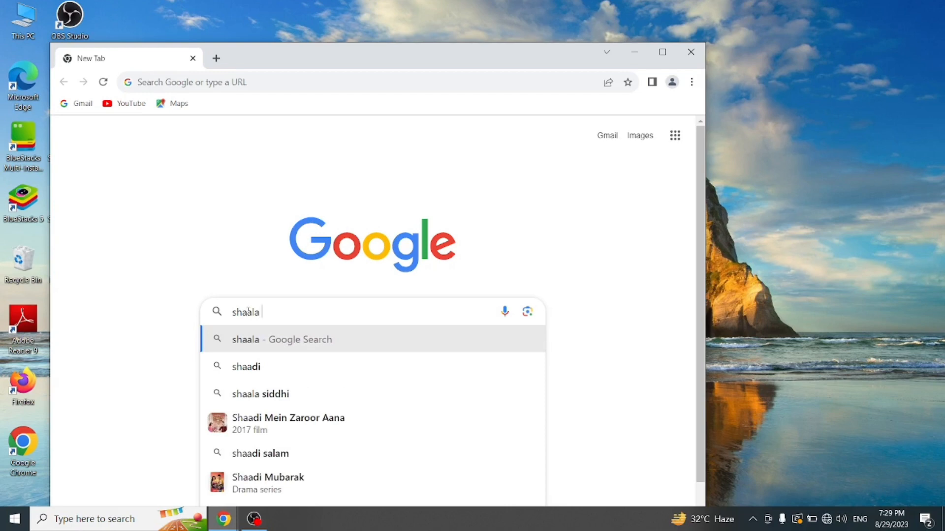
pyautogui.write('a si')
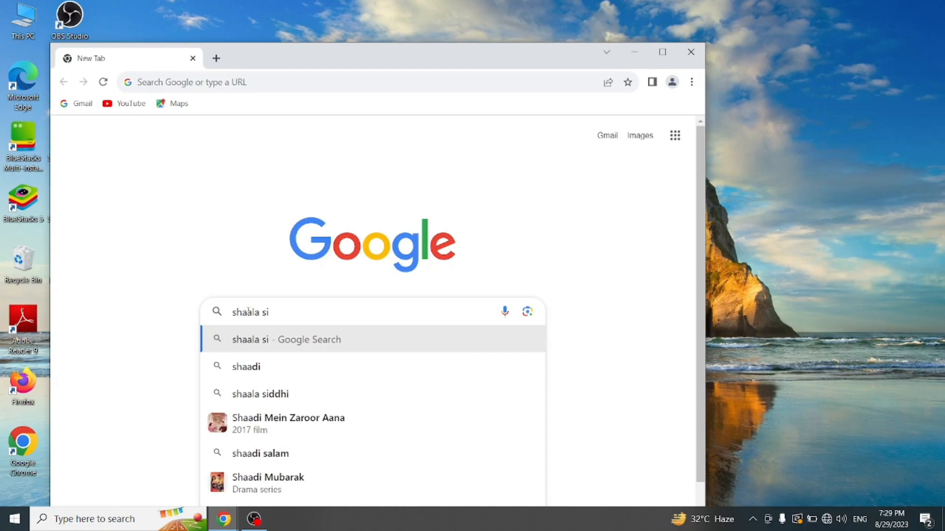
pyautogui.write('ddh')
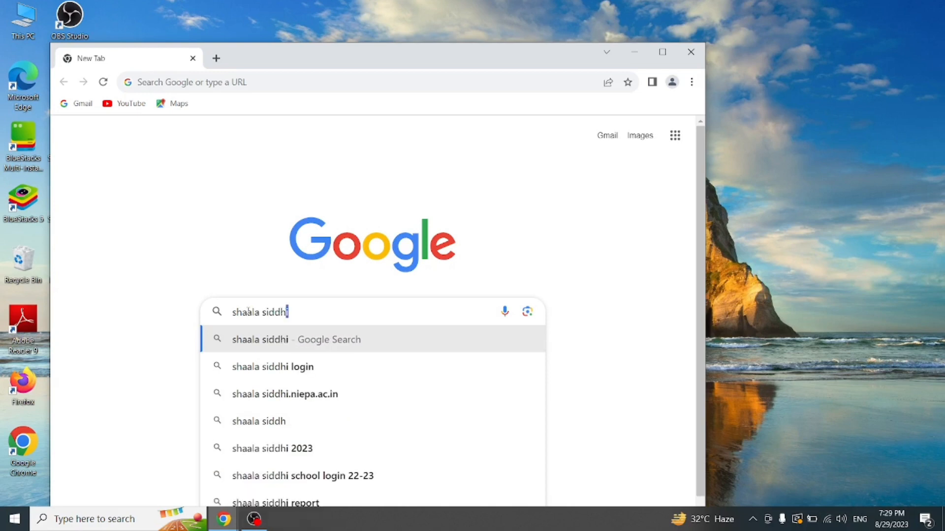
pyautogui.write('i')
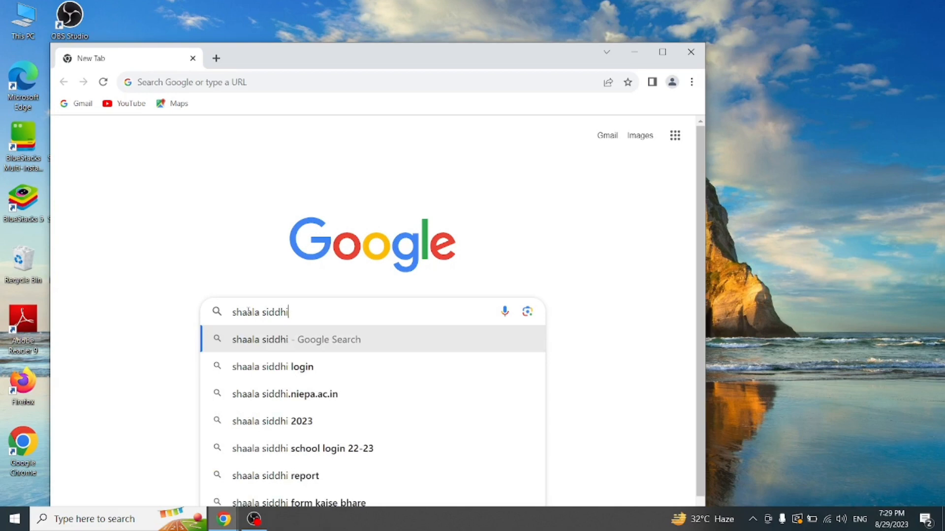
pyautogui.press('Return')
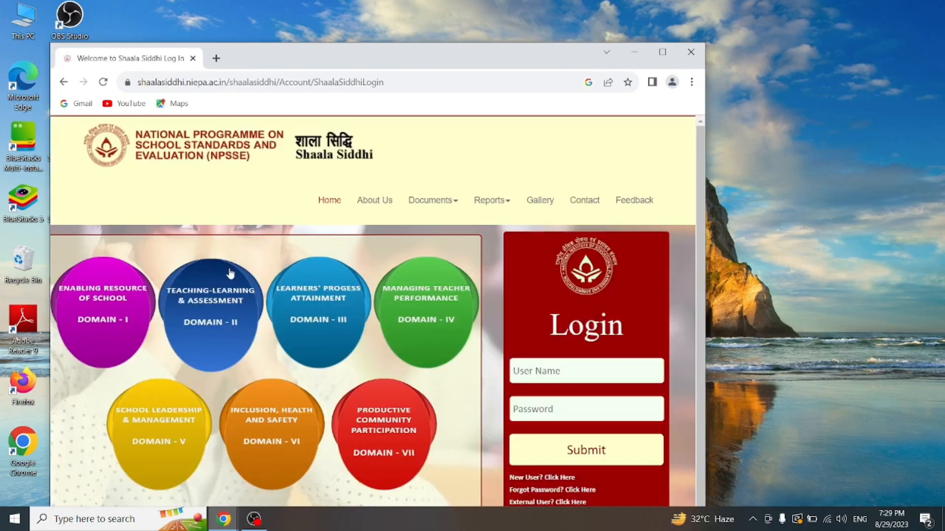
# Clear the prefilled password in the Shaala Siddhi login form
pyautogui.click(577, 372)
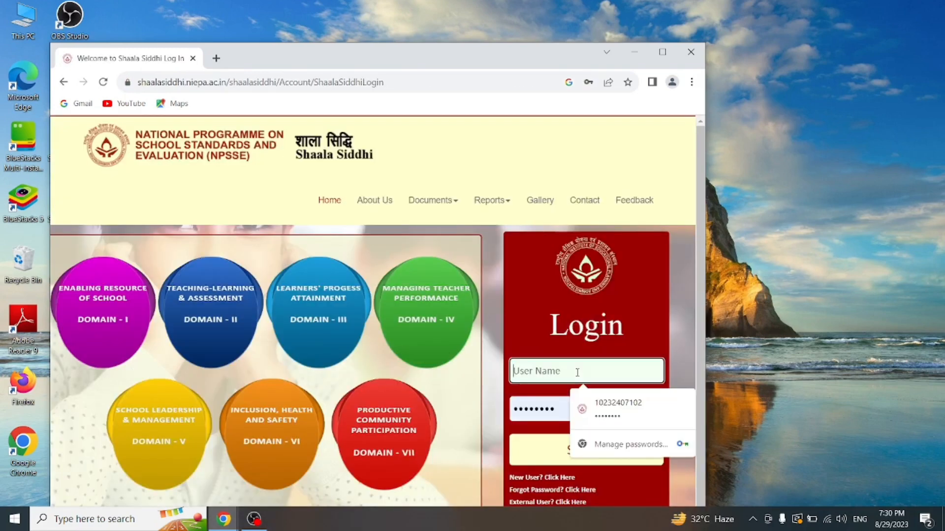
pyautogui.click(557, 411)
pyautogui.press('BackSpace')
pyautogui.press('BackSpace')
pyautogui.press('BackSpace')
pyautogui.press('BackSpace')
pyautogui.press('BackSpace')
pyautogui.press('BackSpace')
pyautogui.press('BackSpace')
pyautogui.press('BackSpace')
pyautogui.press('BackSpace')
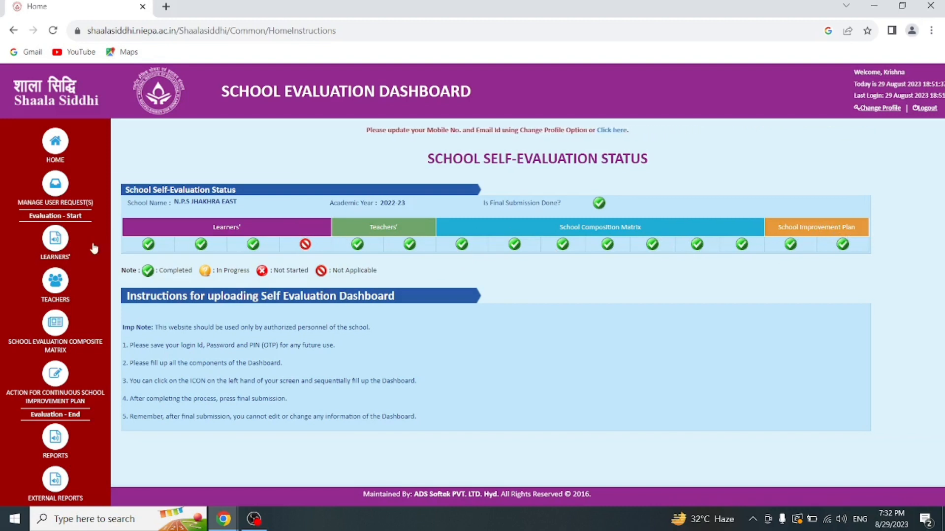
pyautogui.moveTo(100, 302)
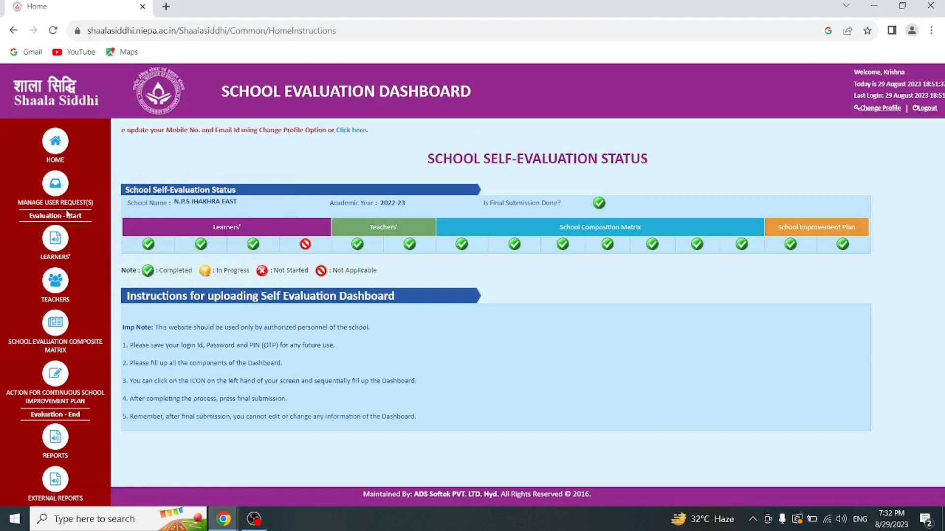
pyautogui.moveTo(55, 239)
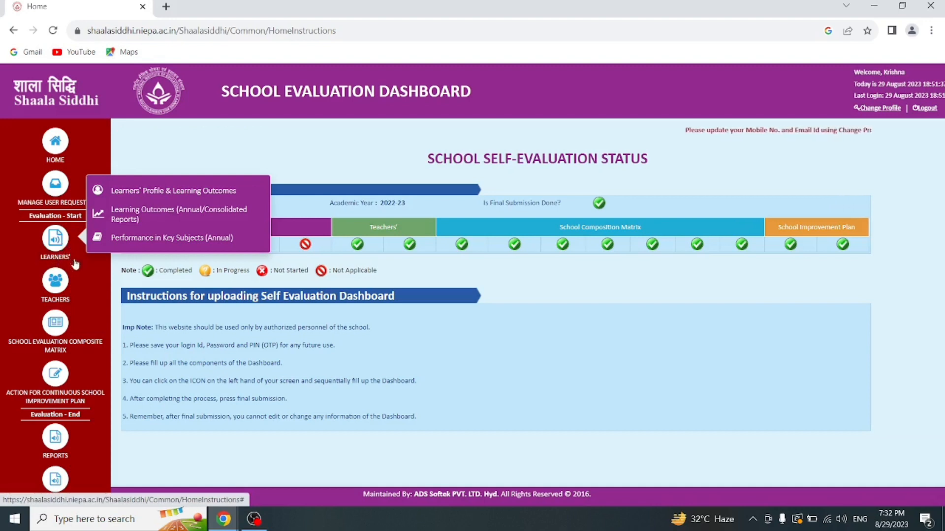
pyautogui.moveTo(73, 286)
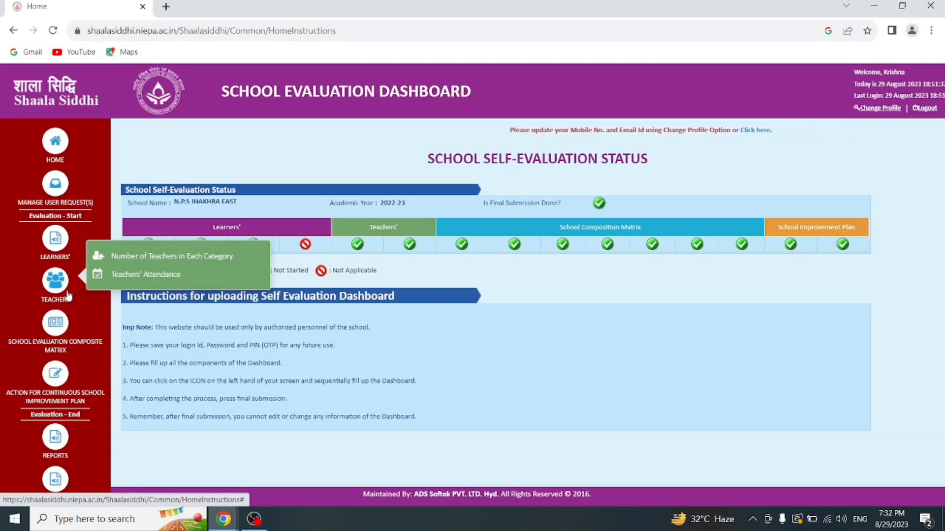
pyautogui.moveTo(46, 337)
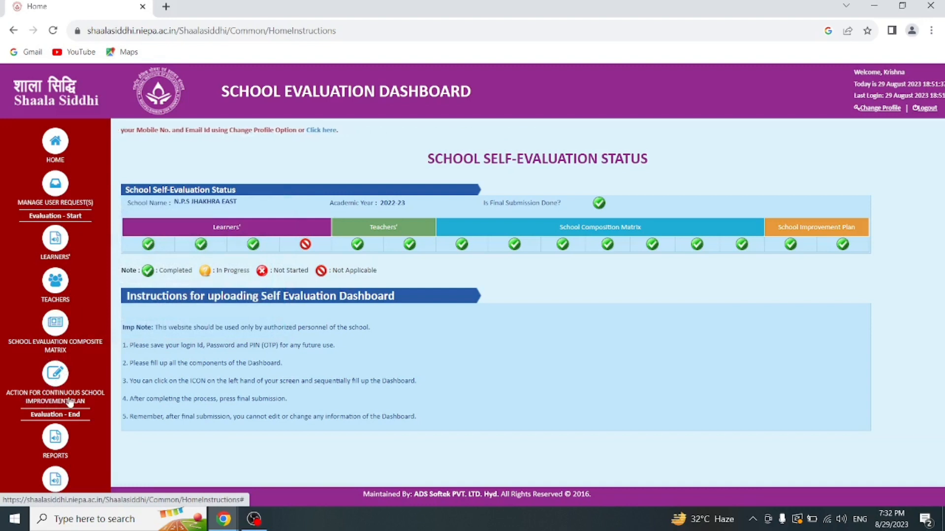
pyautogui.moveTo(44, 390)
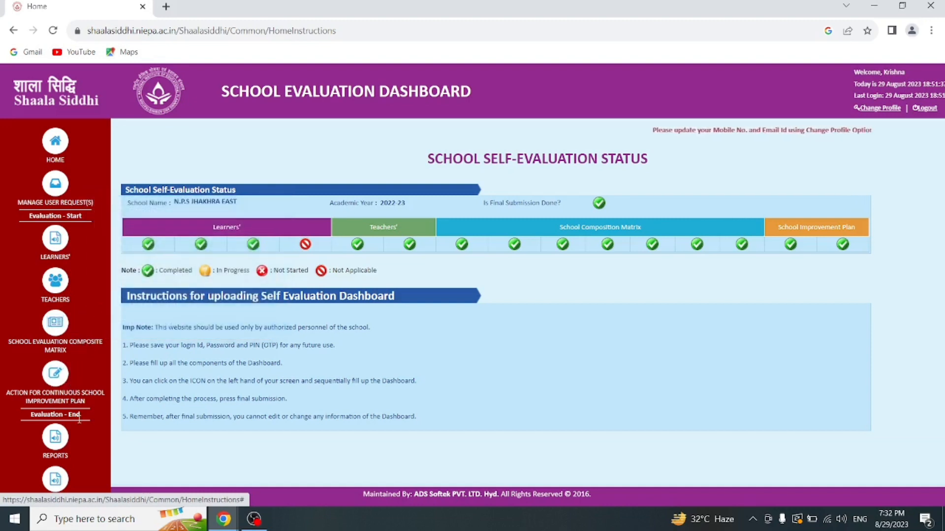
# Open the Learners' section and review its profile, annual learning outcomes and key subject performance pages
pyautogui.moveTo(60, 263)
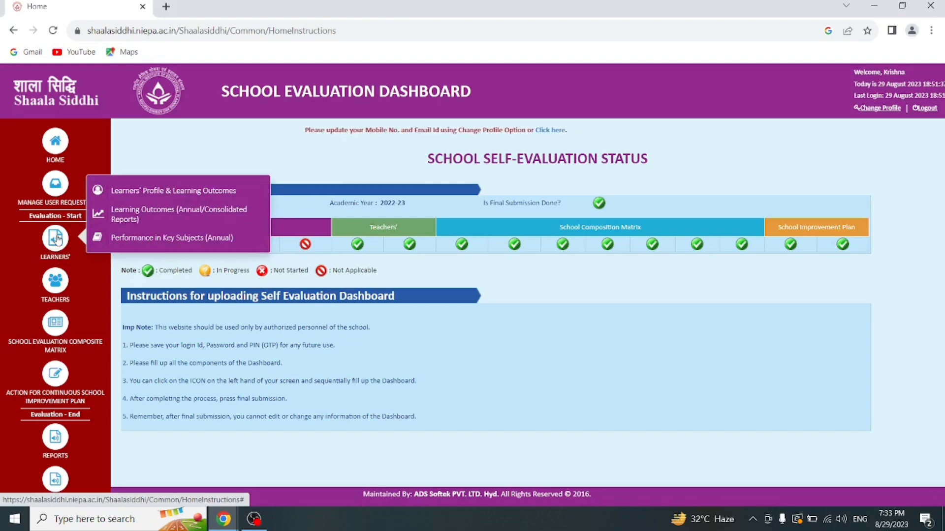
pyautogui.click(58, 239)
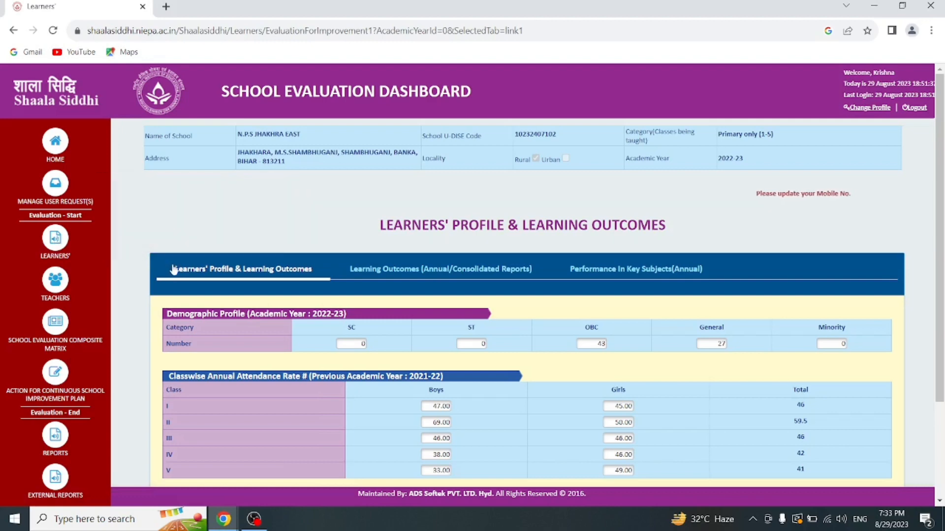
pyautogui.scroll(-3, 276, 350)
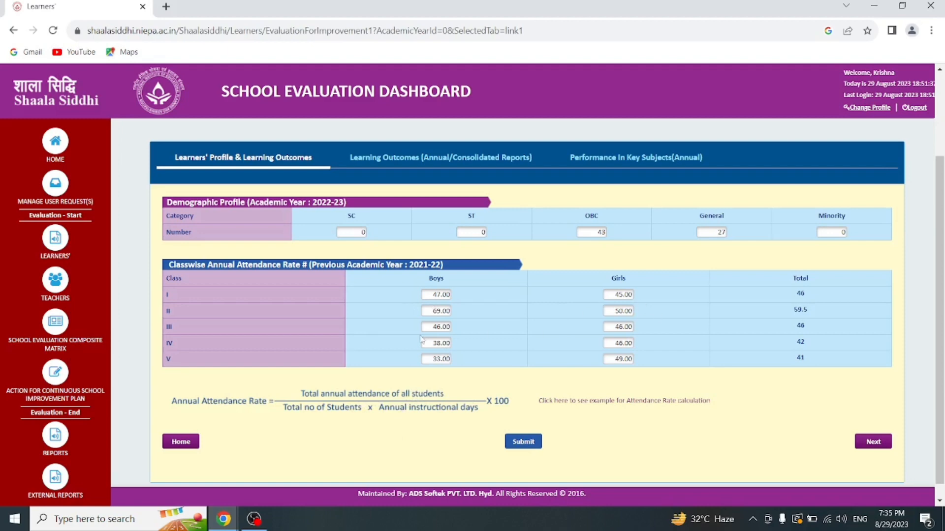
pyautogui.click(878, 444)
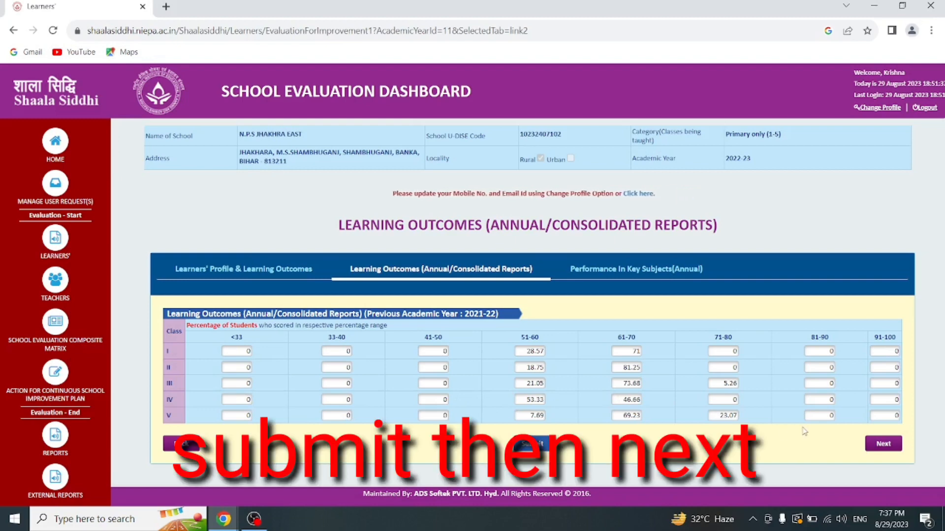
pyautogui.click(878, 444)
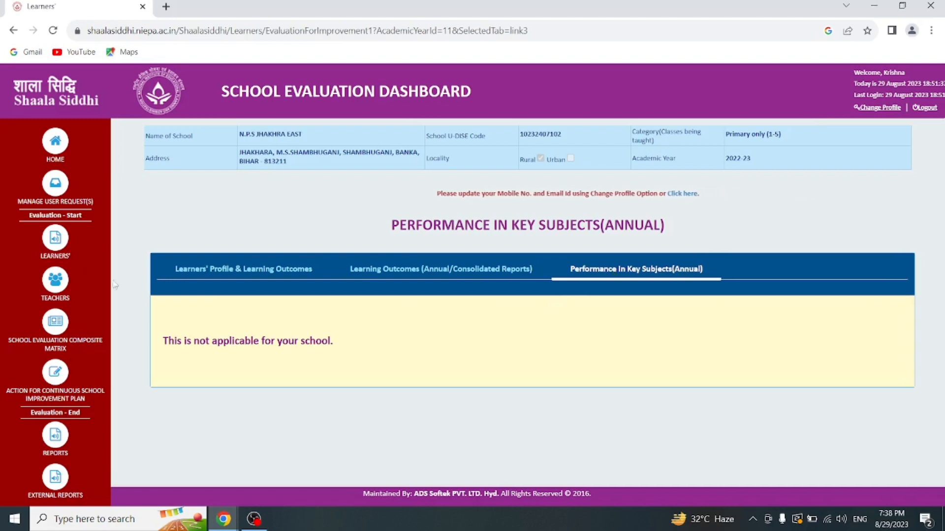
# Open the Teachers' profile and review the number of teachers in each category and the teachers' attendance
pyautogui.moveTo(59, 248)
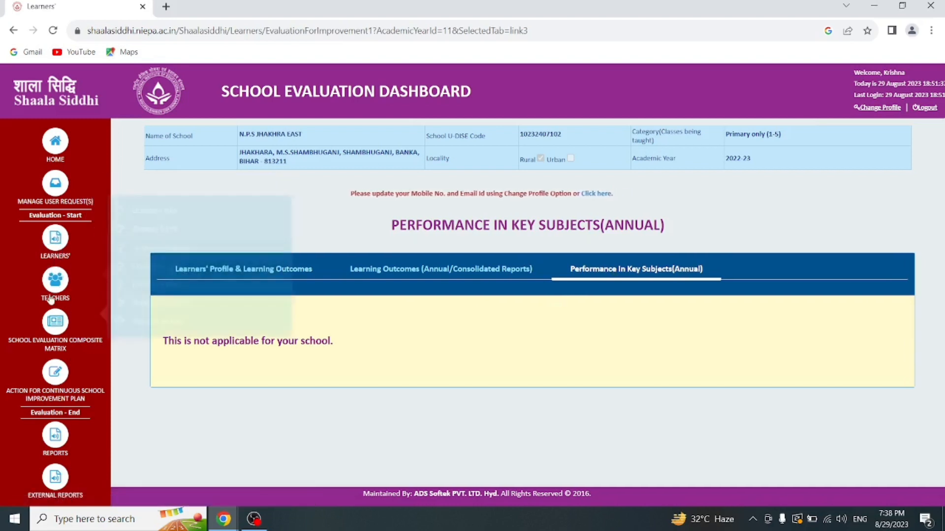
pyautogui.moveTo(47, 291)
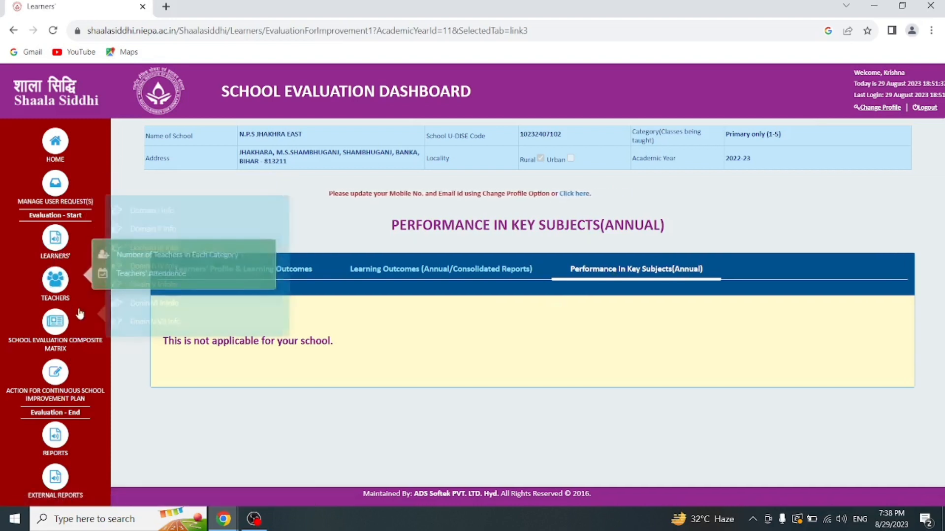
pyautogui.click(47, 289)
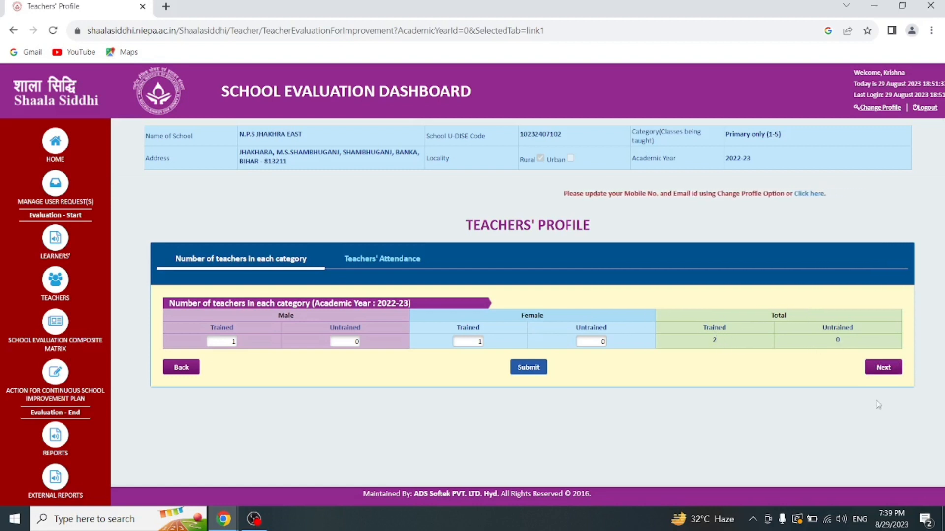
pyautogui.click(877, 369)
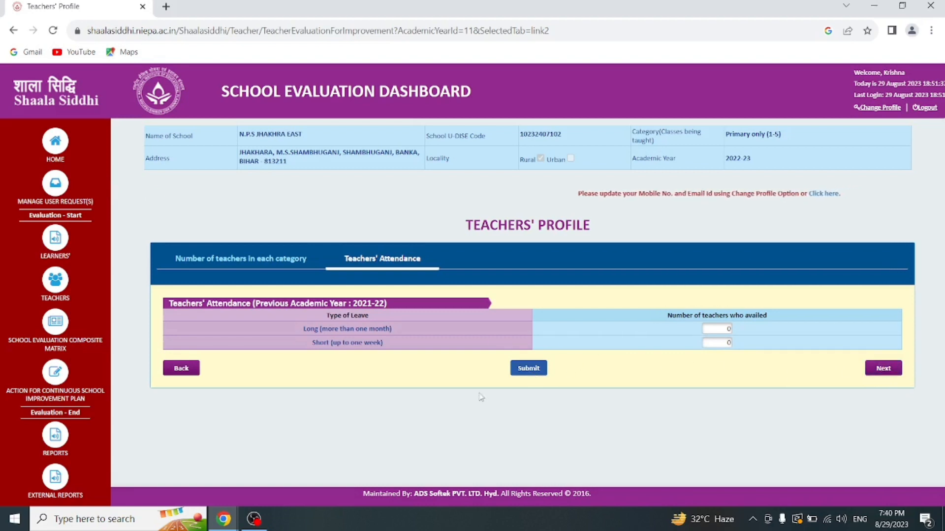
# Go through the School Evaluation Composite Matrix from Domain-I to Domain-V, checking the levels and improvement priorities
pyautogui.click(887, 372)
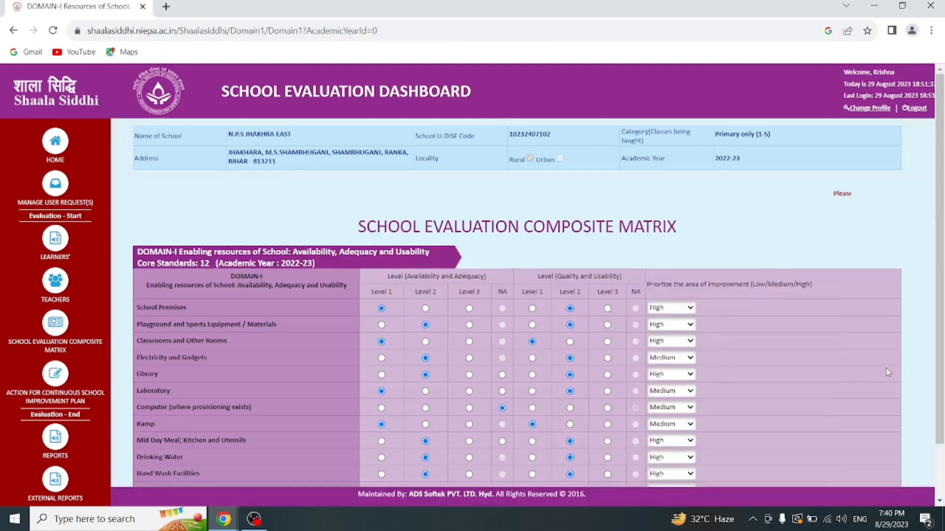
pyautogui.scroll(-2, 274, 264)
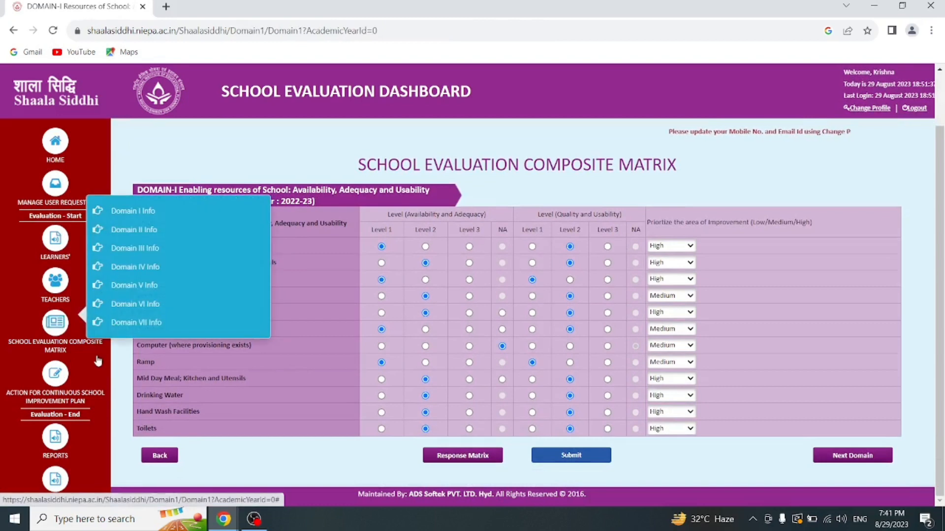
pyautogui.moveTo(55, 352)
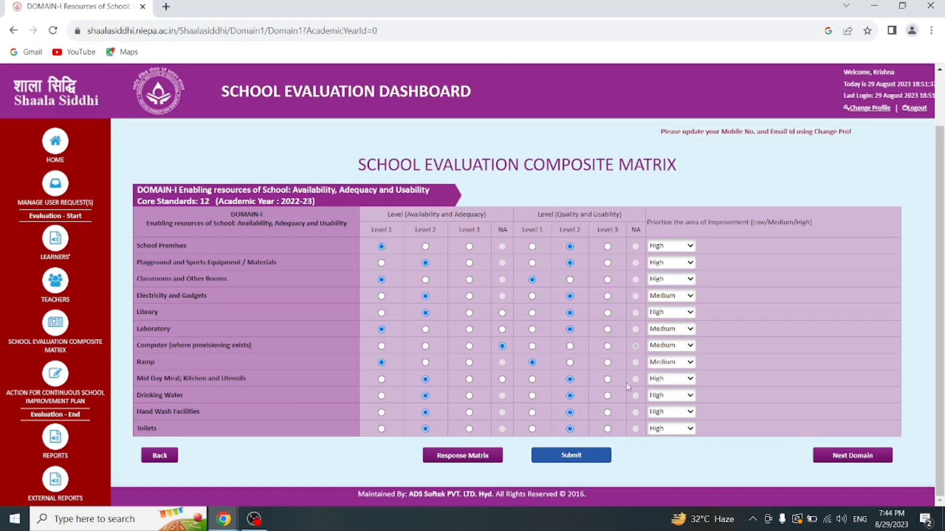
pyautogui.click(846, 454)
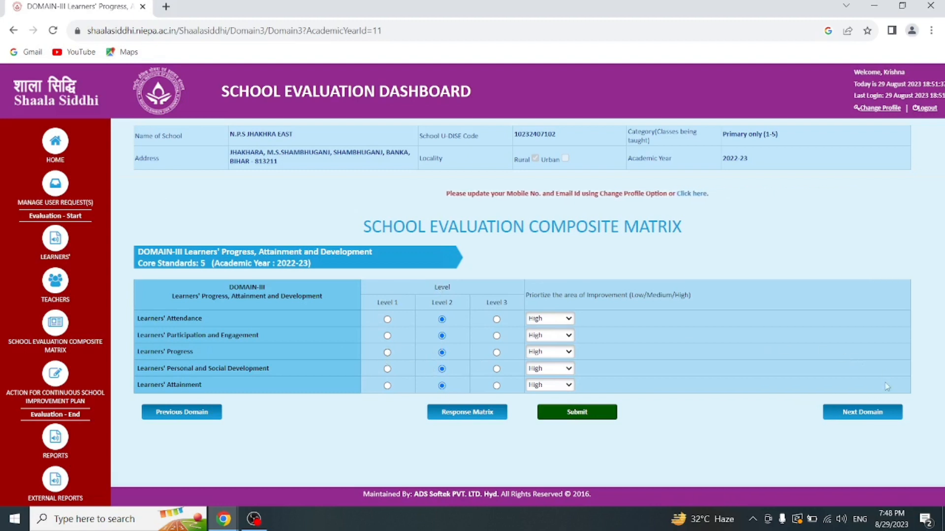
pyautogui.click(867, 415)
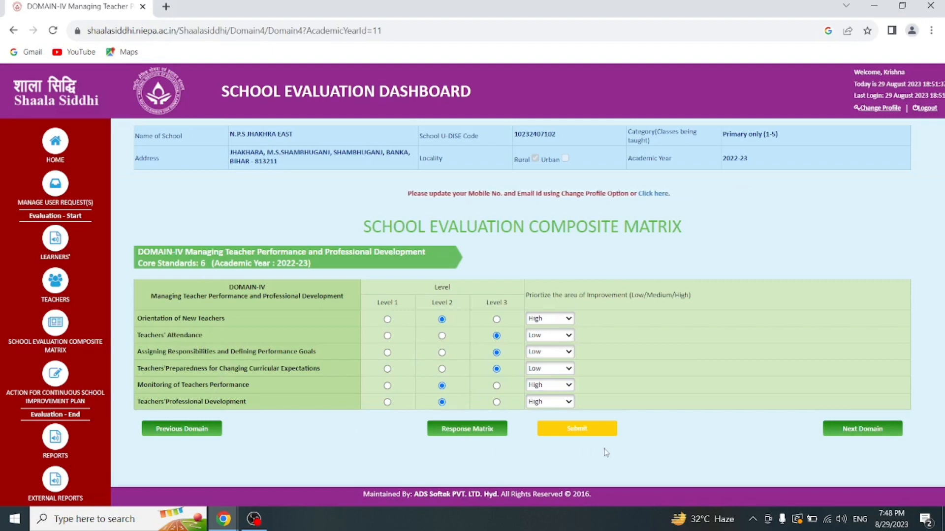
pyautogui.click(861, 428)
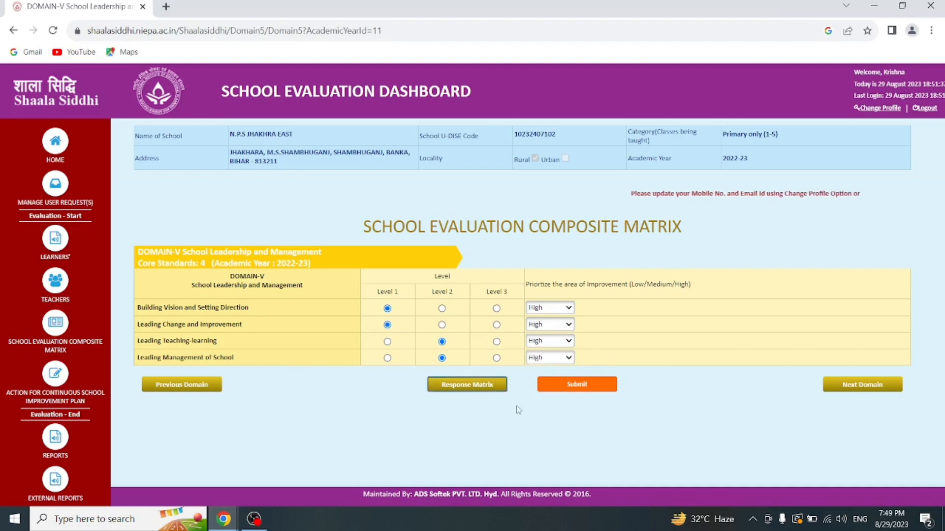
# Continue past the domains to the Action for Improvement Plan and examine its mission statement, domain entries and final submission section
pyautogui.click(879, 389)
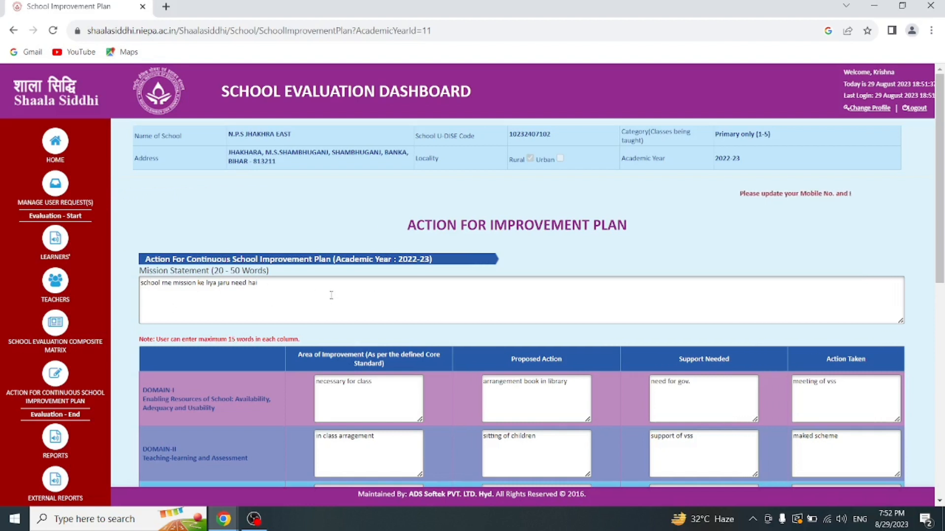
pyautogui.scroll(-4, 331, 295)
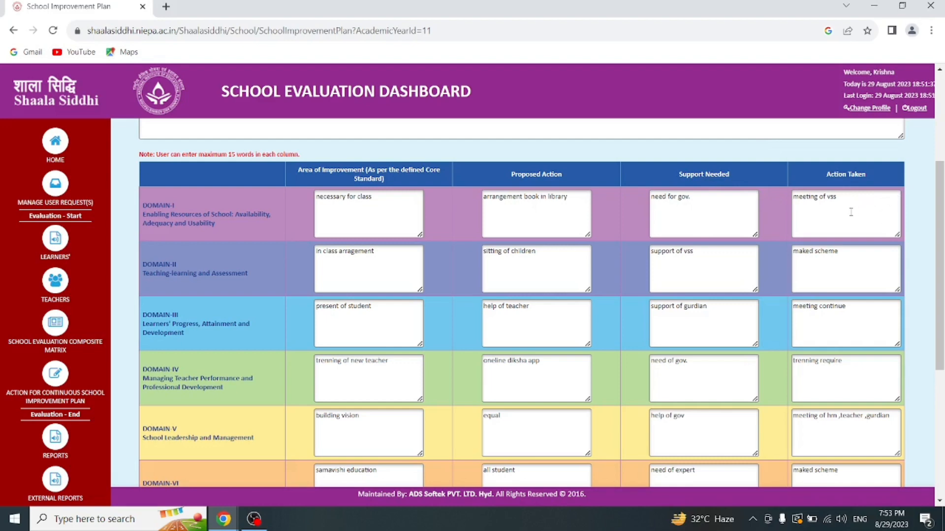
pyautogui.scroll(-2, 687, 310)
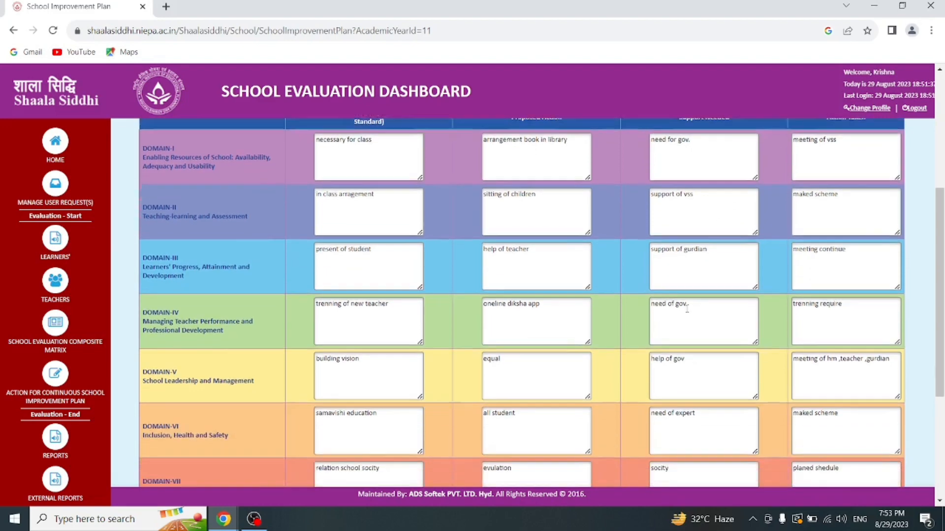
pyautogui.scroll(-3, 687, 305)
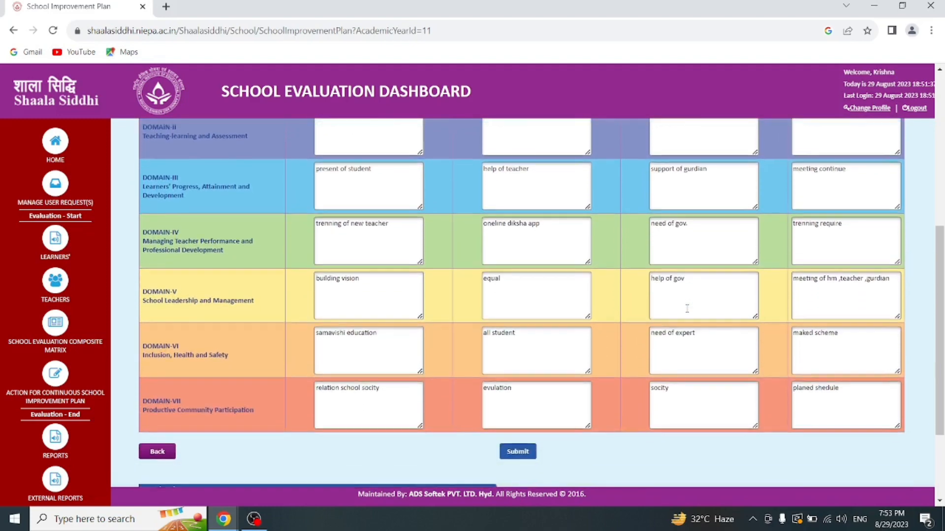
pyautogui.scroll(3, 687, 308)
pyautogui.scroll(-1, 687, 307)
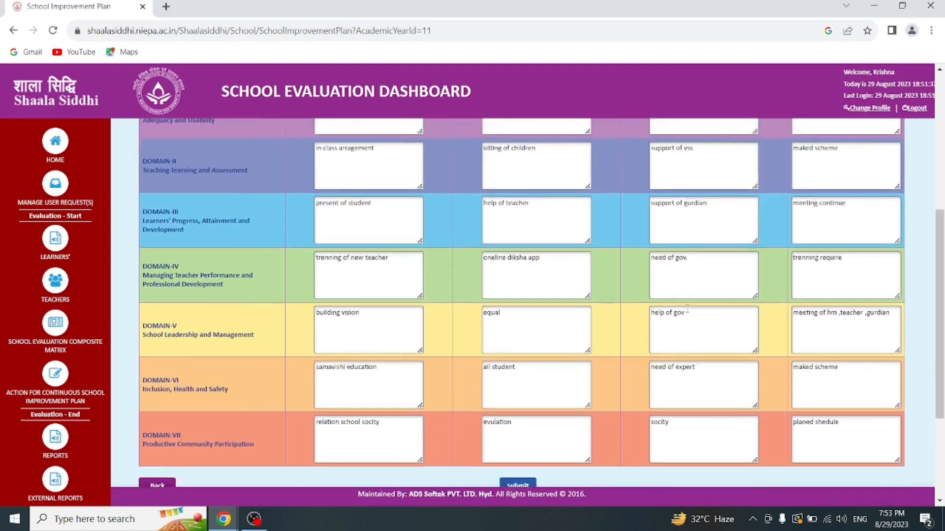
pyautogui.scroll(5, 687, 306)
pyautogui.scroll(-7, 688, 313)
pyautogui.scroll(-1, 688, 311)
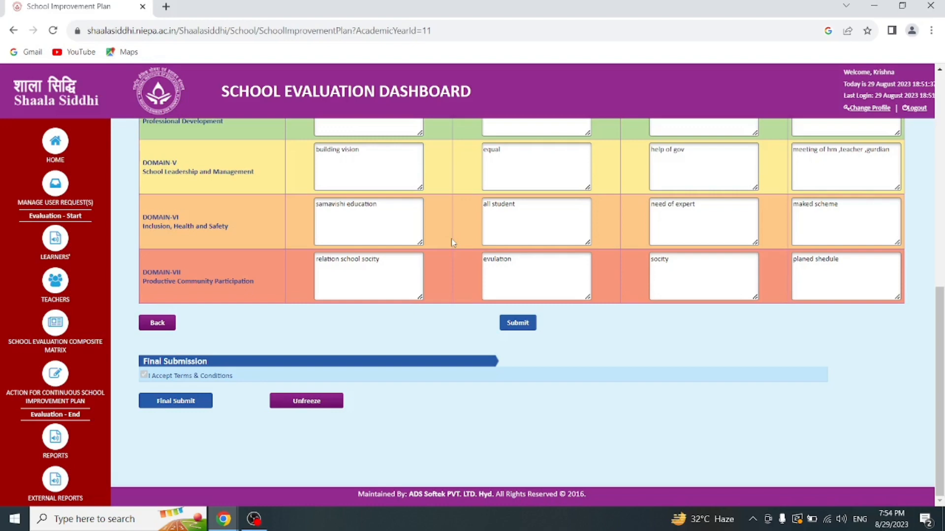
pyautogui.scroll(5, 451, 238)
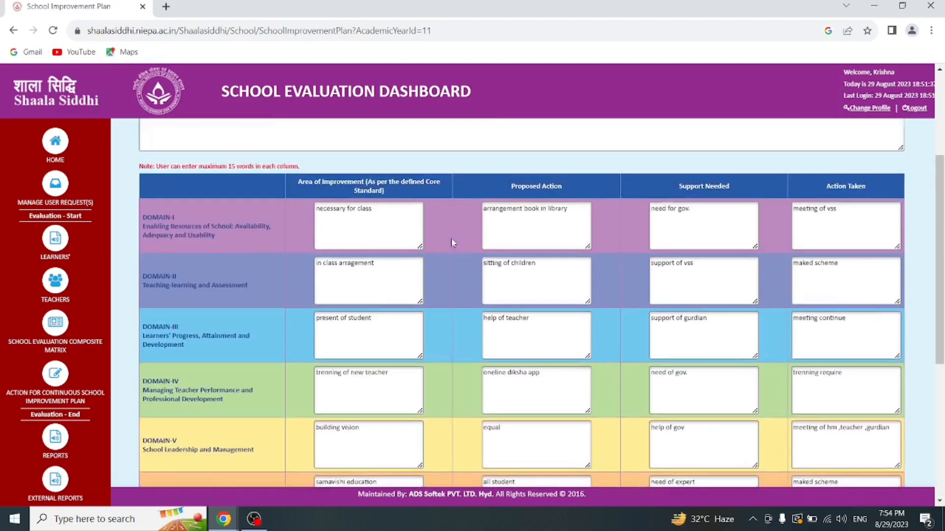
pyautogui.scroll(3, 451, 242)
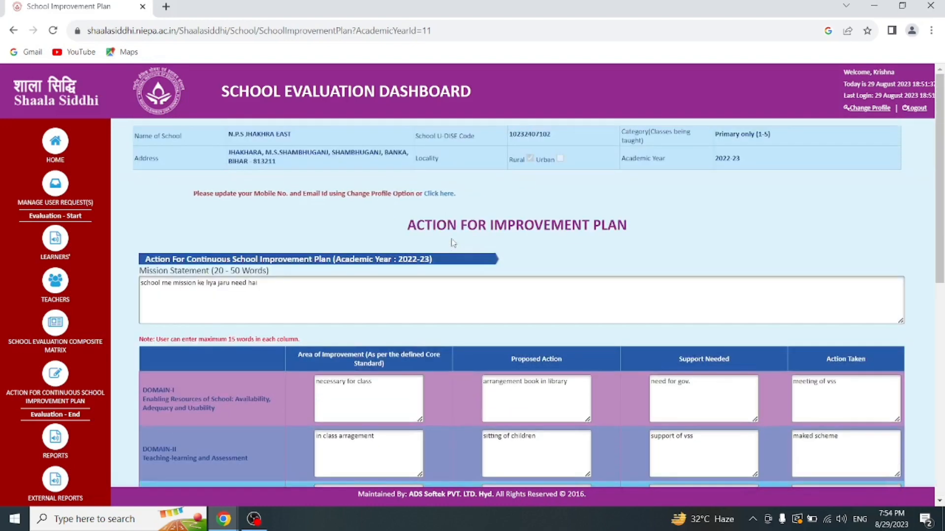